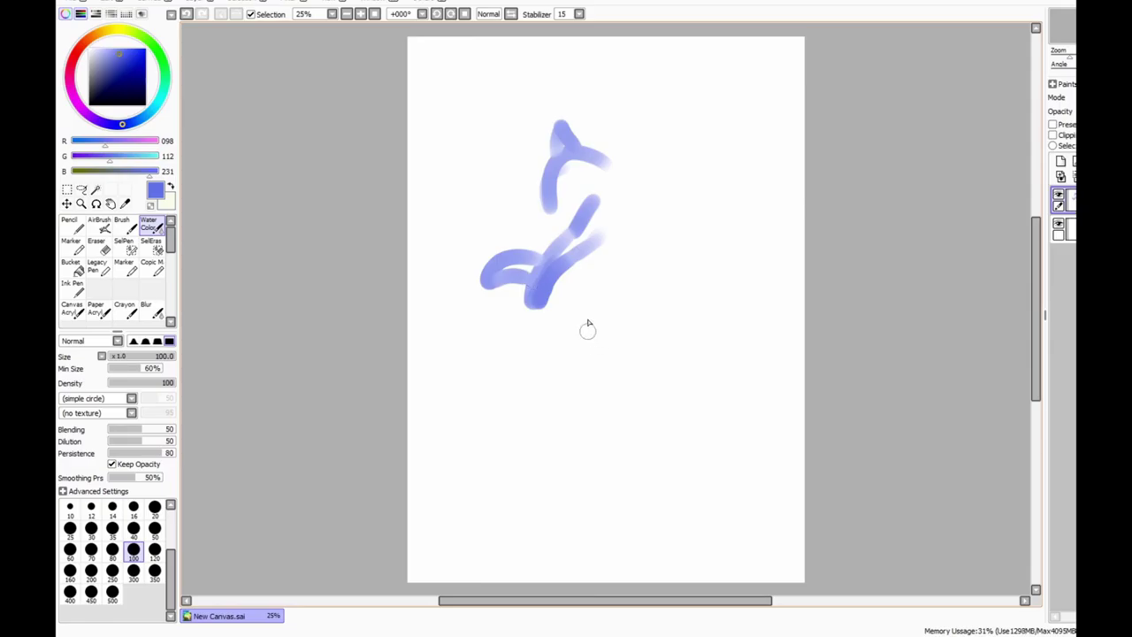
Sketch the cat's curved back, rump, belly, hind leg and facial features with broad blue Water Color strokes
mouse_move(577, 261)
left_mouse_down()
mouse_move(573, 340)
mouse_move(586, 363)
mouse_move(564, 399)
mouse_move(614, 329)
mouse_move(622, 317)
mouse_move(563, 403)
mouse_move(518, 398)
mouse_move(495, 410)
mouse_move(577, 434)
mouse_move(649, 423)
left_mouse_up()
left_click_drag(750, 335, 624, 447)
mouse_move(610, 170)
left_mouse_down()
mouse_move(716, 244)
mouse_move(750, 329)
left_mouse_up()
mouse_move(549, 205)
left_mouse_down()
mouse_move(551, 218)
mouse_move(542, 196)
mouse_move(573, 198)
left_mouse_up()
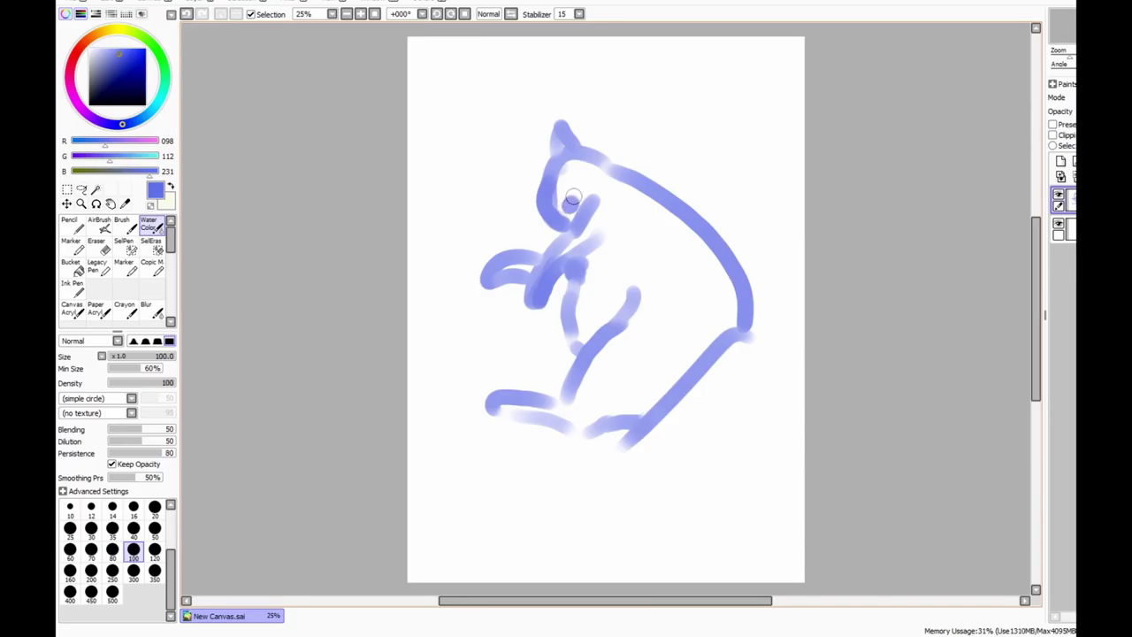
Rough in the large folds around the cat, the tail and the radiating lines below the hind foot in blue
mouse_move(605, 163)
left_mouse_down()
mouse_move(620, 113)
mouse_move(575, 97)
mouse_move(484, 171)
mouse_move(513, 189)
mouse_move(470, 173)
mouse_move(383, 307)
left_mouse_up()
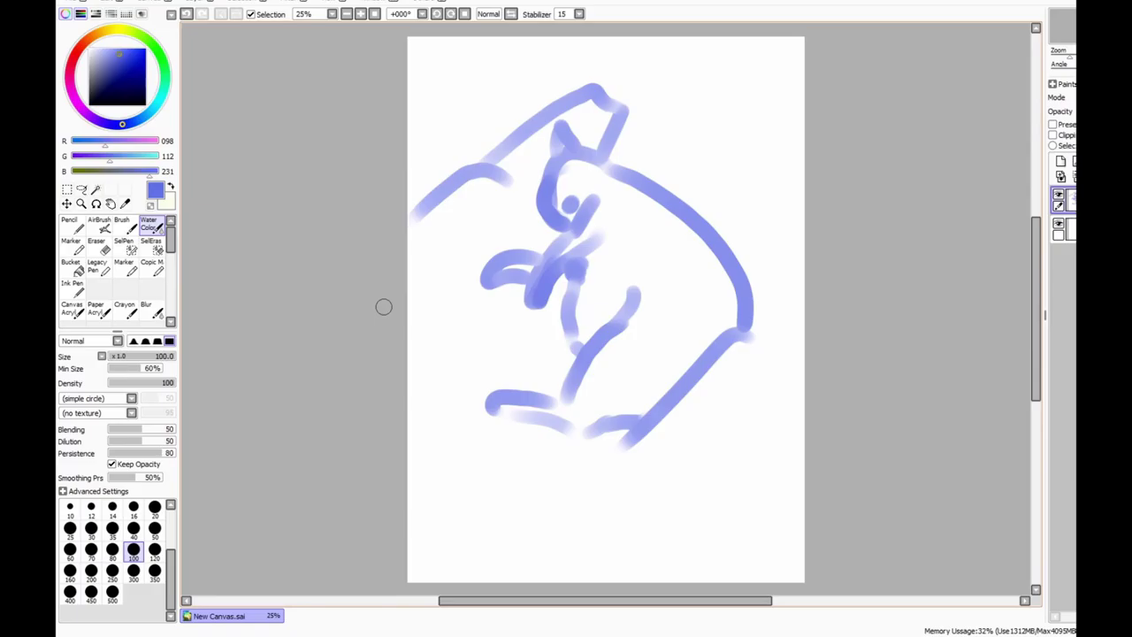
left_click_drag(478, 237, 481, 305)
mouse_move(606, 152)
left_mouse_down()
mouse_move(614, 140)
mouse_move(662, 144)
mouse_move(652, 152)
mouse_move(662, 130)
mouse_move(732, 126)
mouse_move(801, 208)
mouse_move(754, 244)
mouse_move(812, 201)
left_mouse_up()
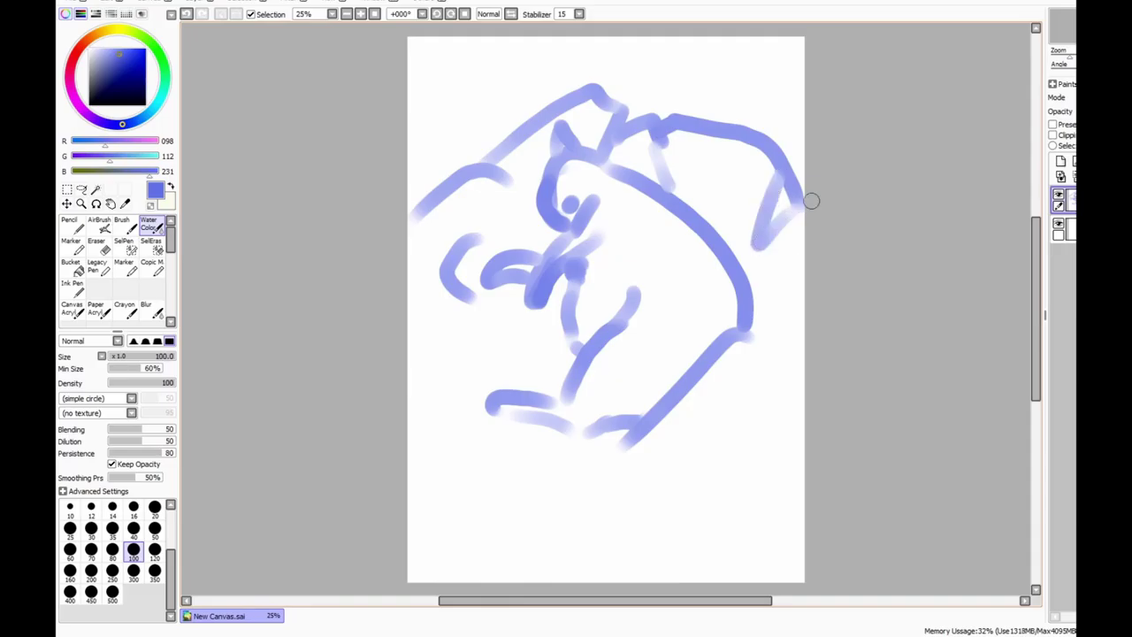
mouse_move(623, 447)
left_mouse_down()
mouse_move(600, 476)
mouse_move(627, 443)
mouse_move(594, 439)
mouse_move(538, 559)
left_mouse_up()
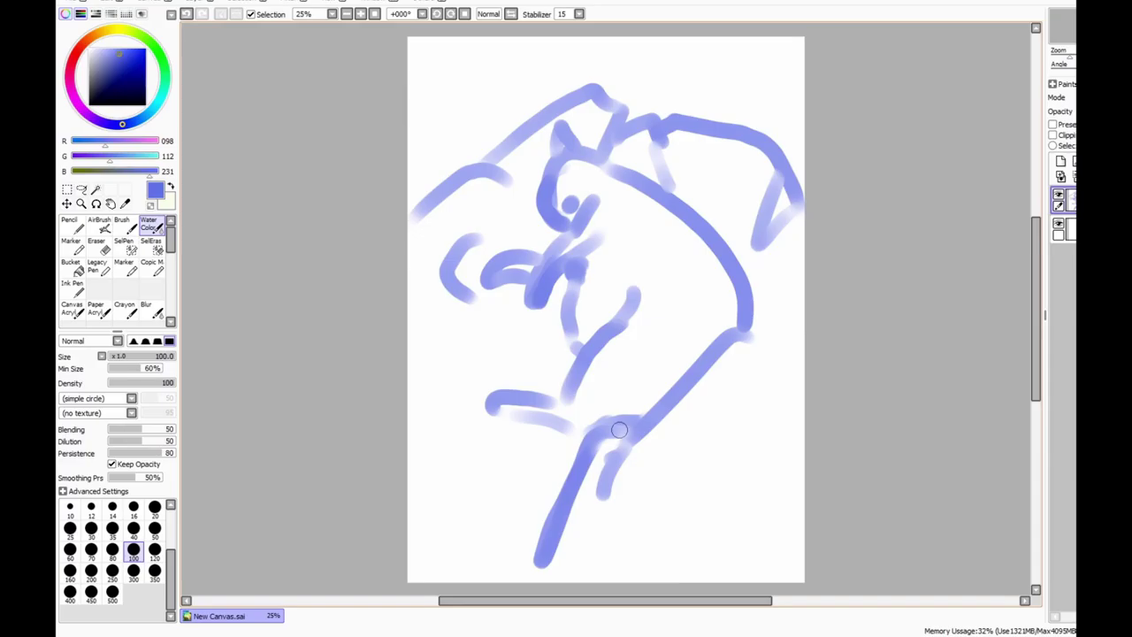
mouse_move(579, 464)
left_mouse_down()
mouse_move(425, 409)
mouse_move(567, 469)
mouse_move(451, 531)
left_mouse_up()
left_click_drag(571, 466, 459, 438)
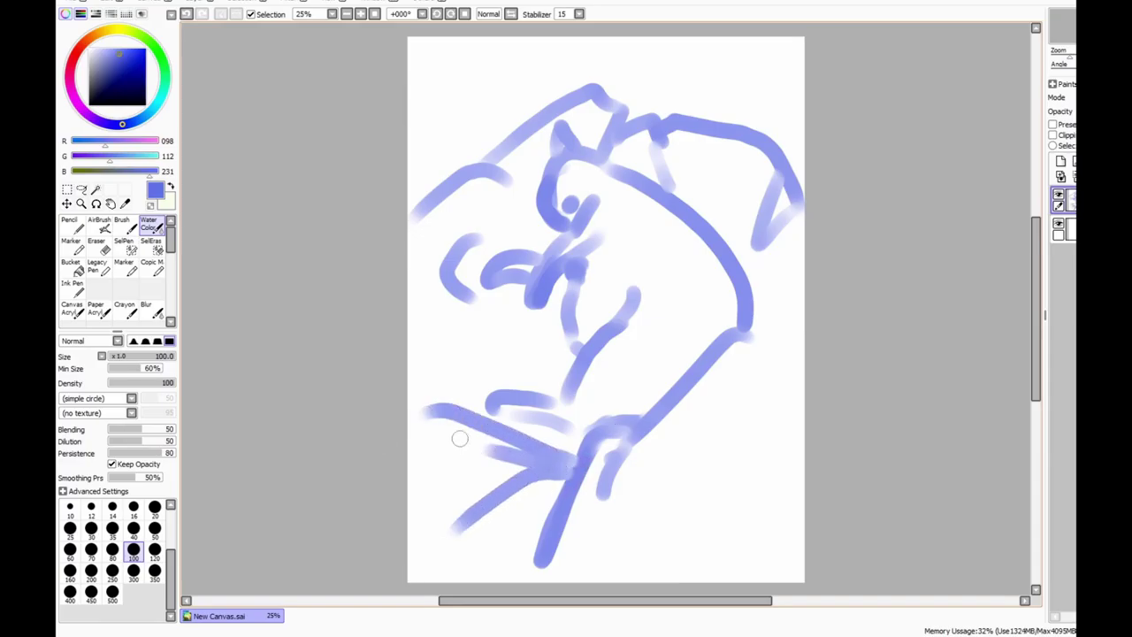
Add a new layer above the blue sketch and switch to the Brush tool for inking
left_click(1060, 161)
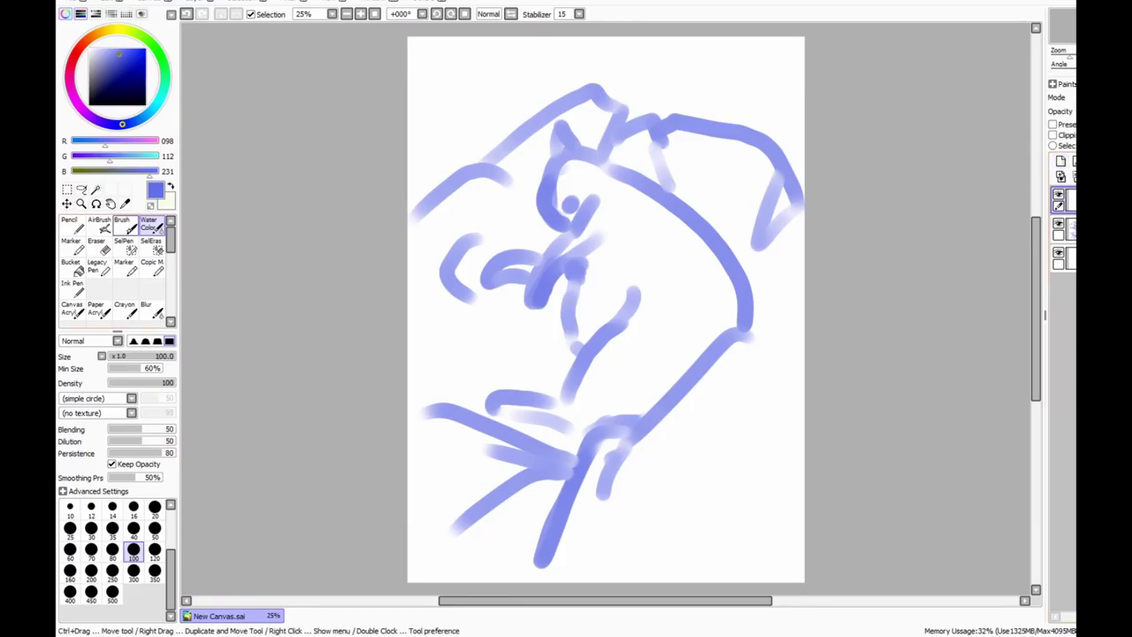
key("b")
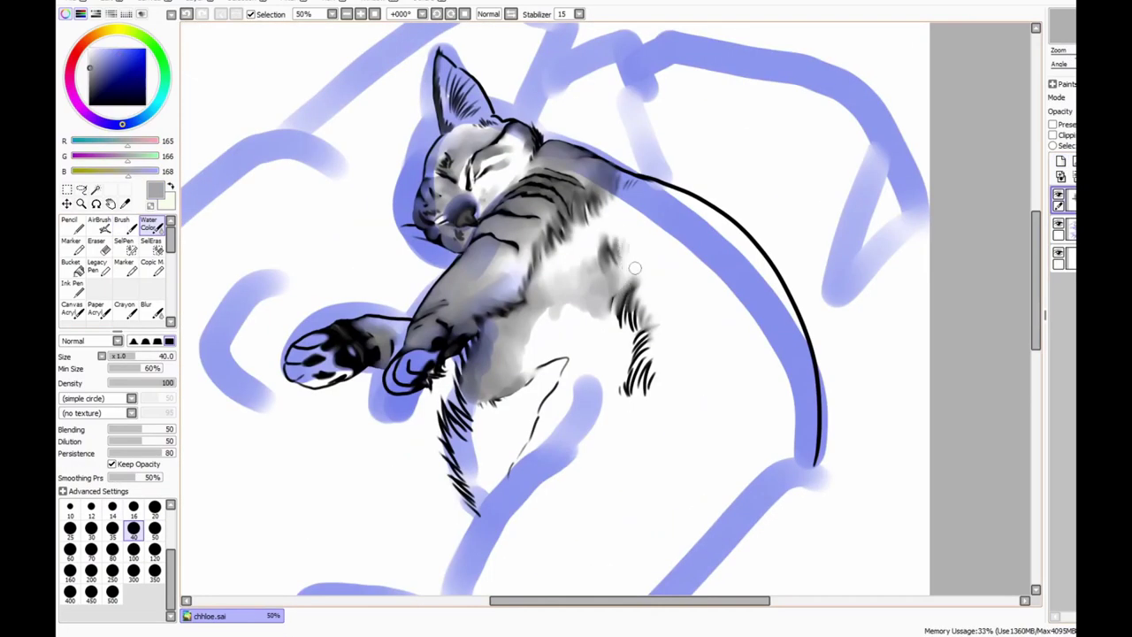
Shade the cat's back and flank in dark grey with the Water Color tool at size 120
left_click(155, 550)
left_click(92, 78)
mouse_move(717, 291)
left_mouse_down()
mouse_move(667, 227)
mouse_move(708, 245)
mouse_move(649, 201)
mouse_move(688, 217)
mouse_move(650, 195)
mouse_move(719, 227)
mouse_move(716, 237)
mouse_move(669, 227)
mouse_move(630, 193)
mouse_move(676, 207)
mouse_move(738, 252)
mouse_move(789, 422)
mouse_move(714, 267)
mouse_move(639, 214)
mouse_move(709, 277)
mouse_move(703, 269)
mouse_move(687, 375)
mouse_move(694, 272)
mouse_move(677, 240)
mouse_move(705, 241)
mouse_move(632, 202)
mouse_move(668, 279)
mouse_move(736, 342)
mouse_move(686, 269)
mouse_move(715, 367)
mouse_move(691, 364)
mouse_move(686, 244)
mouse_move(677, 285)
mouse_move(635, 265)
mouse_move(602, 279)
mouse_move(668, 254)
mouse_move(632, 272)
mouse_move(648, 341)
mouse_move(661, 335)
mouse_move(657, 367)
mouse_move(739, 326)
mouse_move(743, 406)
mouse_move(695, 360)
mouse_move(712, 358)
mouse_move(764, 403)
mouse_move(784, 386)
mouse_move(642, 196)
mouse_move(725, 241)
mouse_move(809, 439)
mouse_move(730, 255)
mouse_move(697, 227)
mouse_move(746, 259)
mouse_move(766, 407)
mouse_move(702, 442)
mouse_move(769, 314)
mouse_move(695, 243)
mouse_move(775, 318)
mouse_move(678, 255)
mouse_move(697, 241)
mouse_move(649, 277)
mouse_move(794, 432)
mouse_move(731, 387)
mouse_move(743, 370)
mouse_move(662, 375)
mouse_move(708, 476)
left_mouse_up()
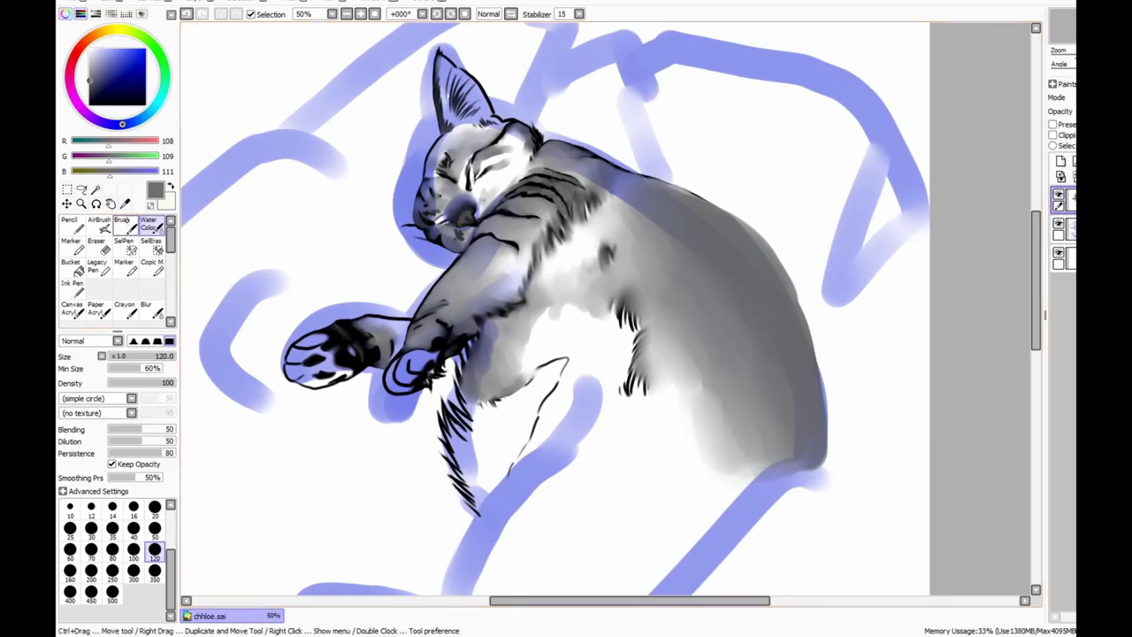
Strengthen the back's outline in black with the size 14 Brush and add dark stripes across the flank
key("b")
mouse_move(622, 170)
left_mouse_down()
mouse_move(708, 205)
mouse_move(830, 433)
left_mouse_up()
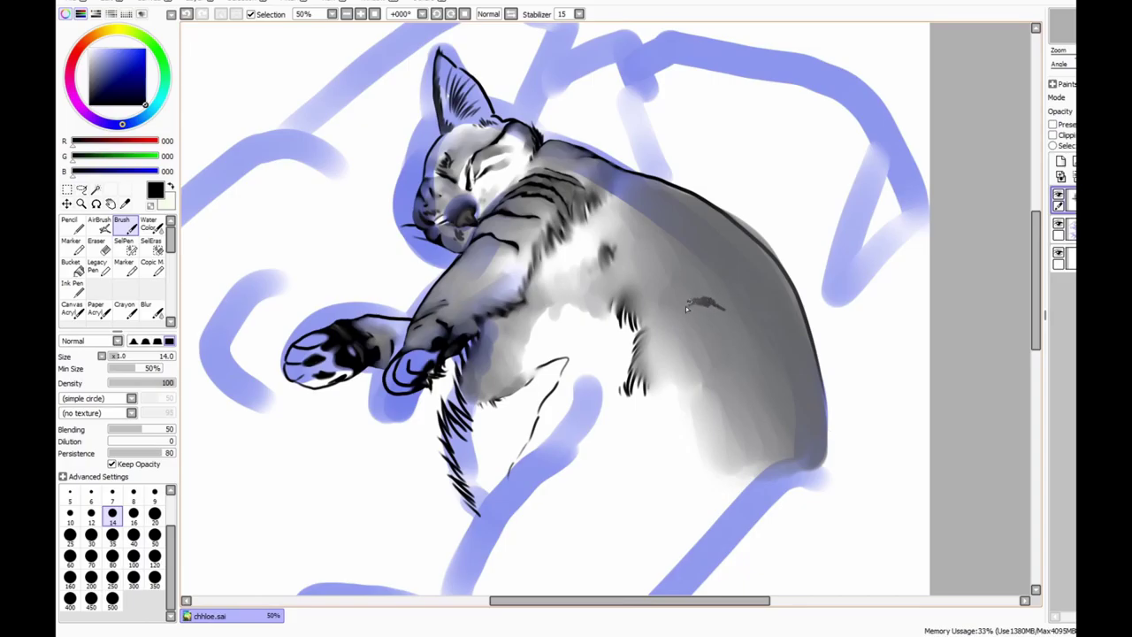
left_click_drag(759, 328, 795, 347)
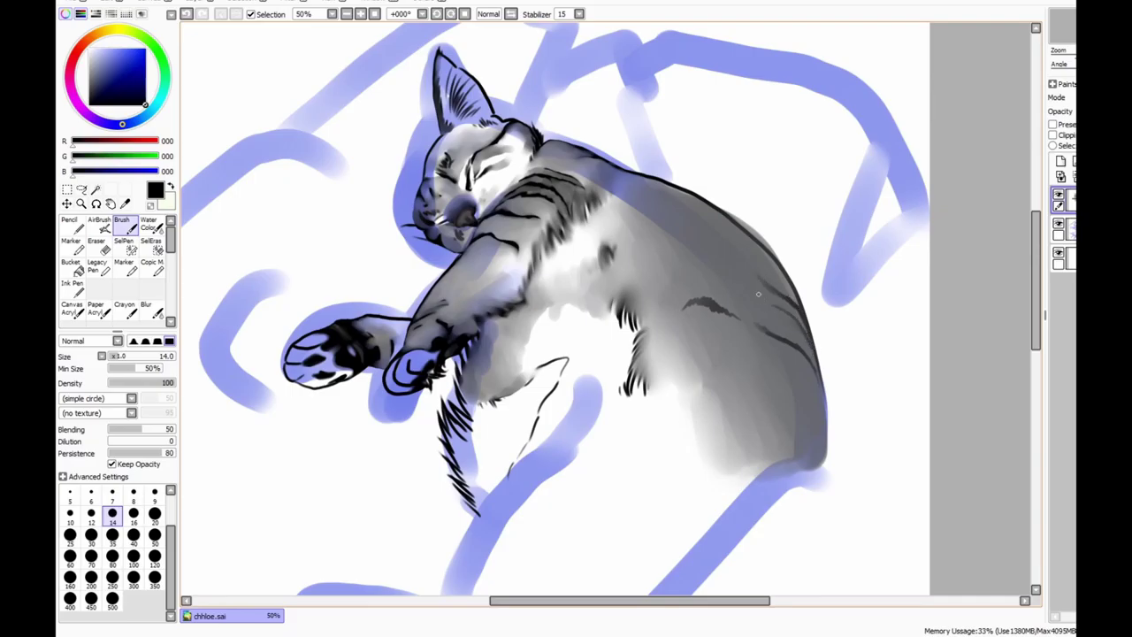
mouse_move(683, 318)
left_mouse_down()
mouse_move(720, 331)
mouse_move(691, 327)
mouse_move(748, 357)
left_mouse_up()
Ink short fur strokes and a curved contour along the upper edge of the bent hind leg
scroll(616, 205, "down", 3)
left_click_drag(517, 306, 493, 324)
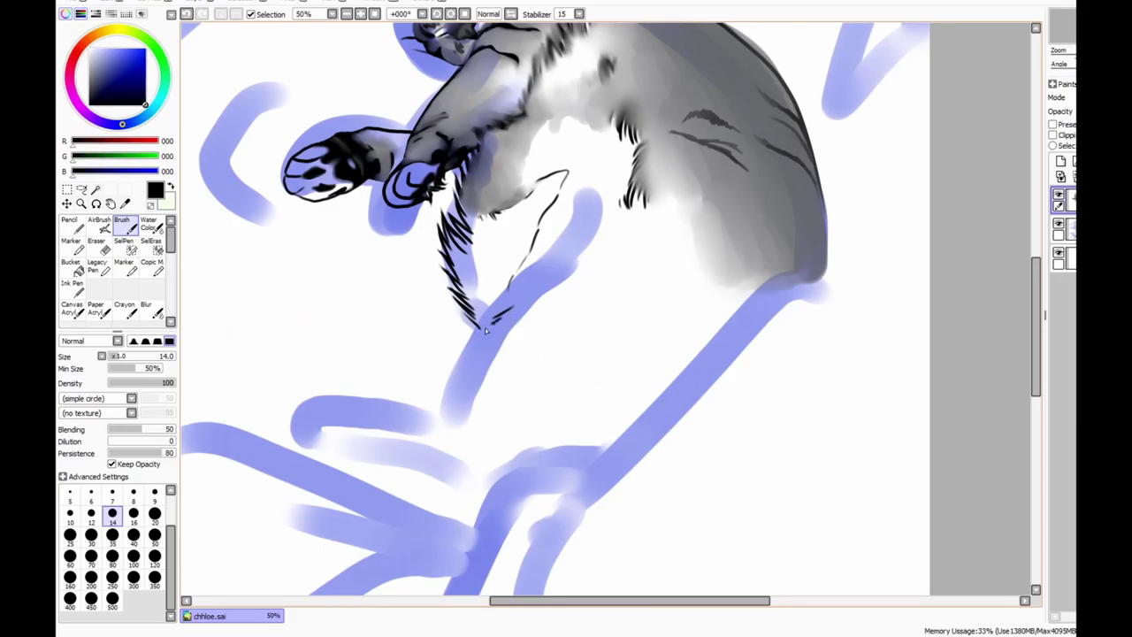
mouse_move(529, 288)
left_mouse_down()
mouse_move(496, 319)
mouse_move(585, 221)
mouse_move(561, 267)
left_mouse_up()
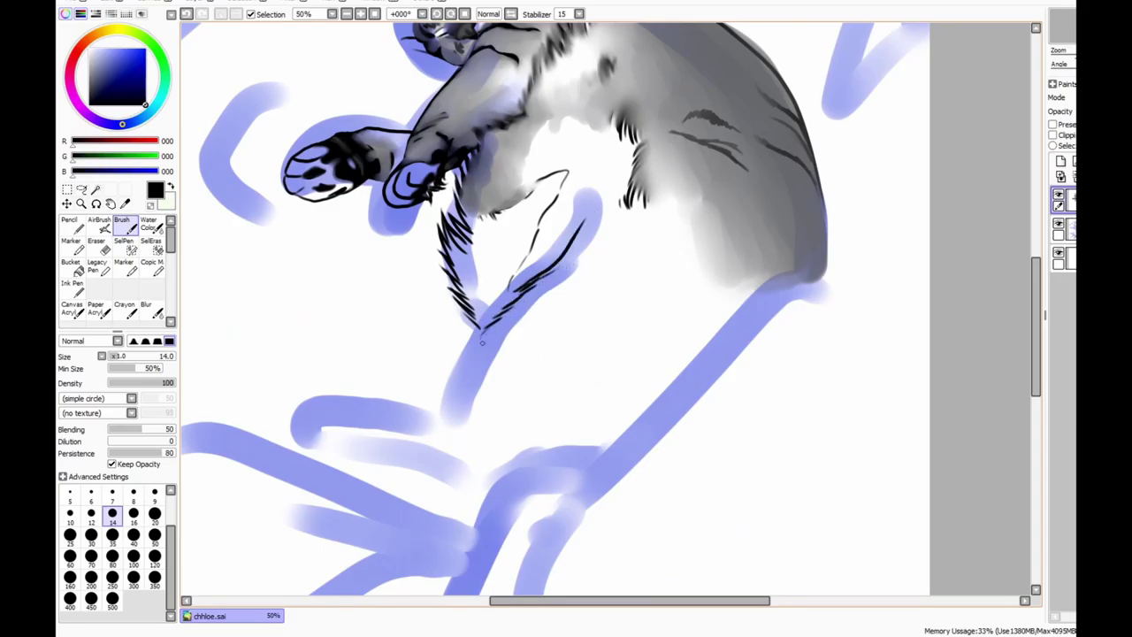
Ink the lower hind leg and long foot in black, trimming the end of the sole line with the Eraser
key("minus")
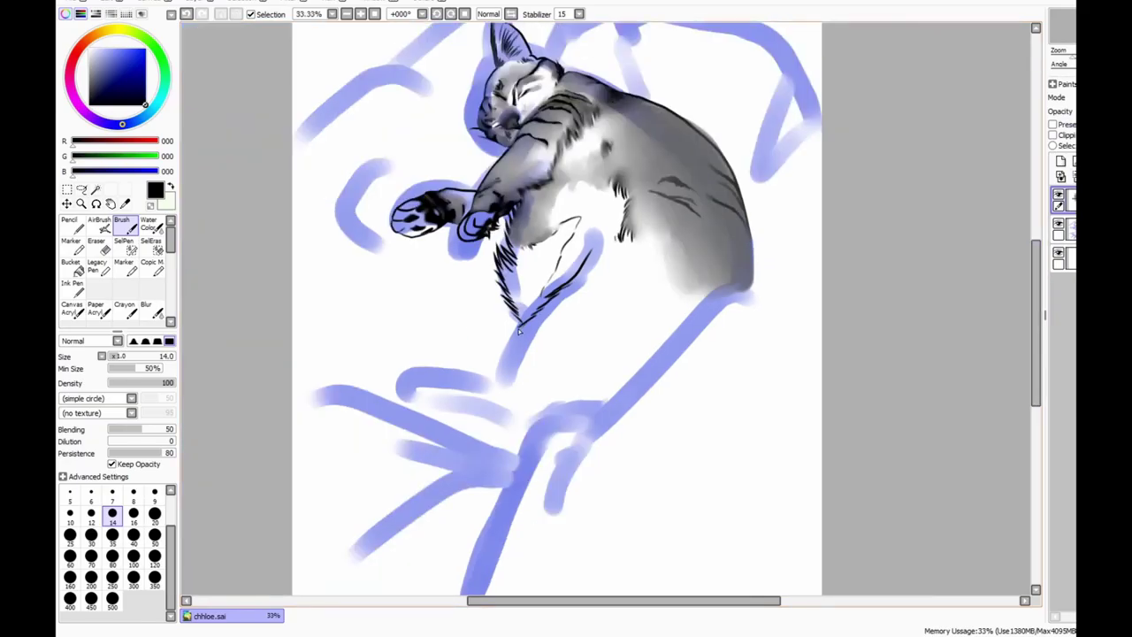
mouse_move(519, 330)
left_mouse_down()
mouse_move(478, 379)
mouse_move(403, 378)
mouse_move(393, 396)
mouse_move(405, 385)
mouse_move(407, 402)
mouse_move(509, 424)
mouse_move(583, 426)
mouse_move(607, 414)
mouse_move(546, 427)
left_mouse_up()
left_click(97, 243)
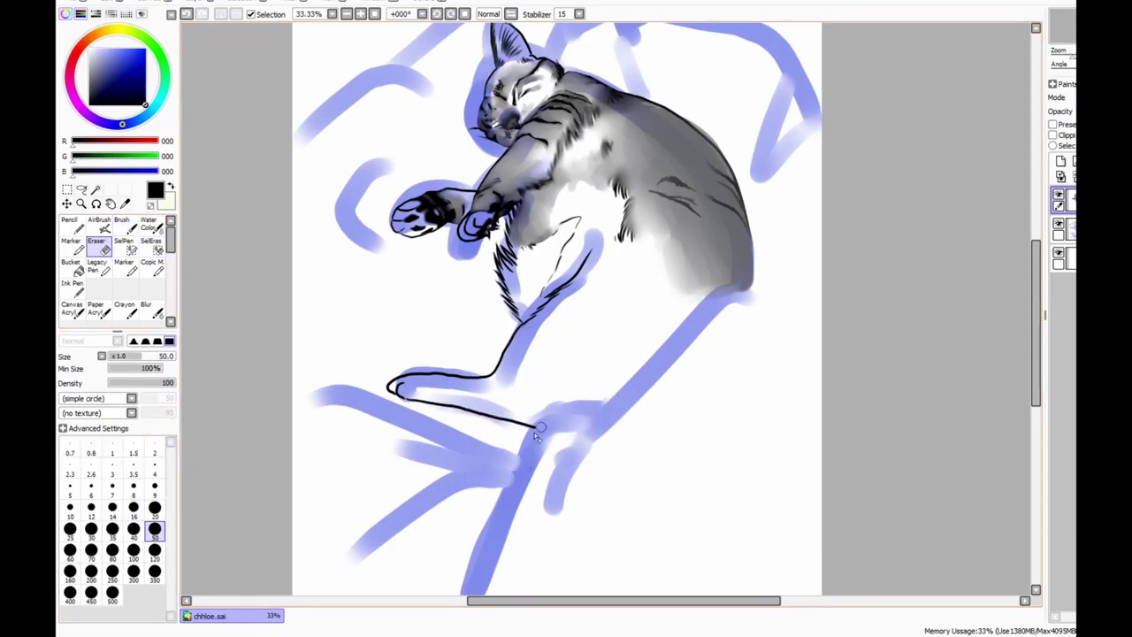
Ink the underside of the thigh up to the rump and the wavy fold line hanging below it
left_click(122, 224)
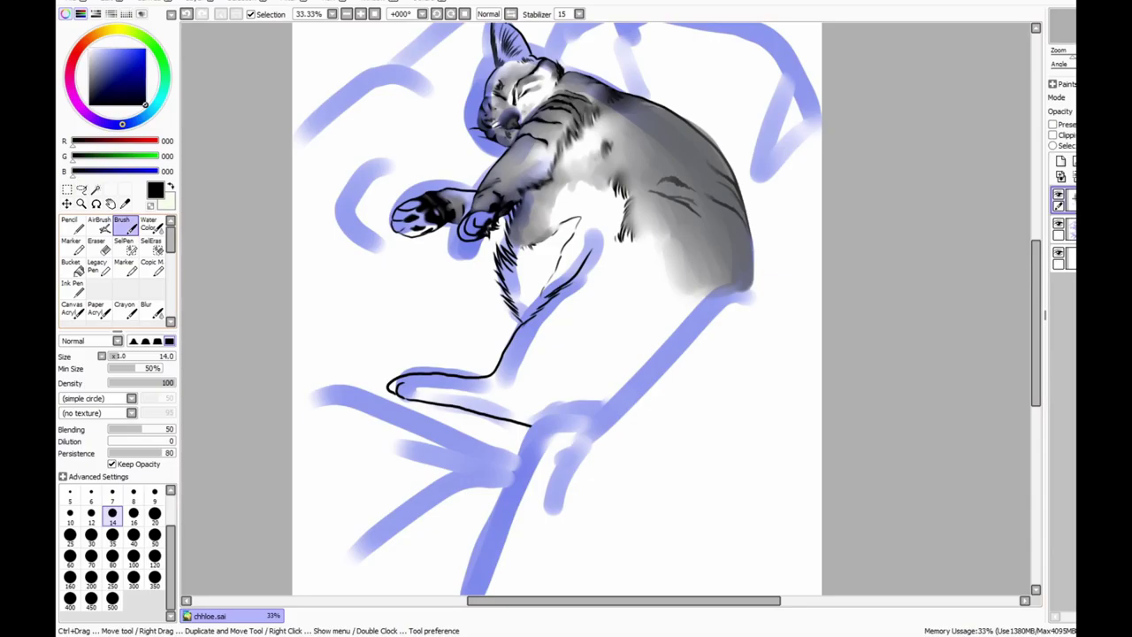
left_click_drag(530, 429, 643, 366)
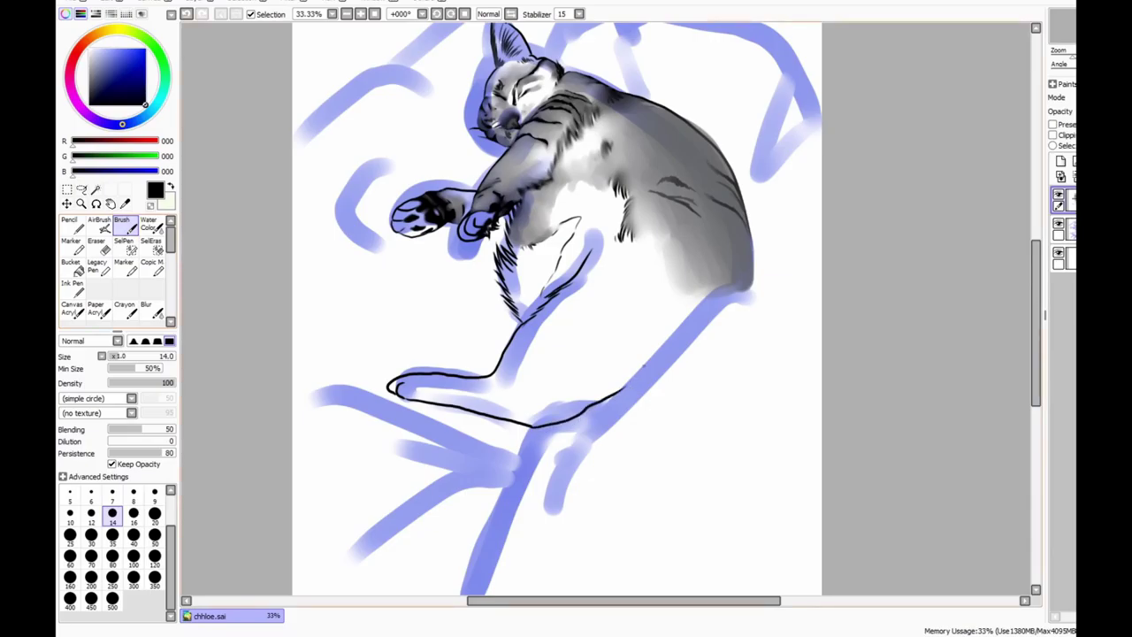
mouse_move(613, 401)
left_mouse_down()
mouse_move(591, 420)
mouse_move(602, 509)
left_mouse_up()
mouse_move(622, 395)
left_mouse_down()
mouse_move(690, 327)
mouse_move(794, 276)
mouse_move(737, 165)
left_mouse_up()
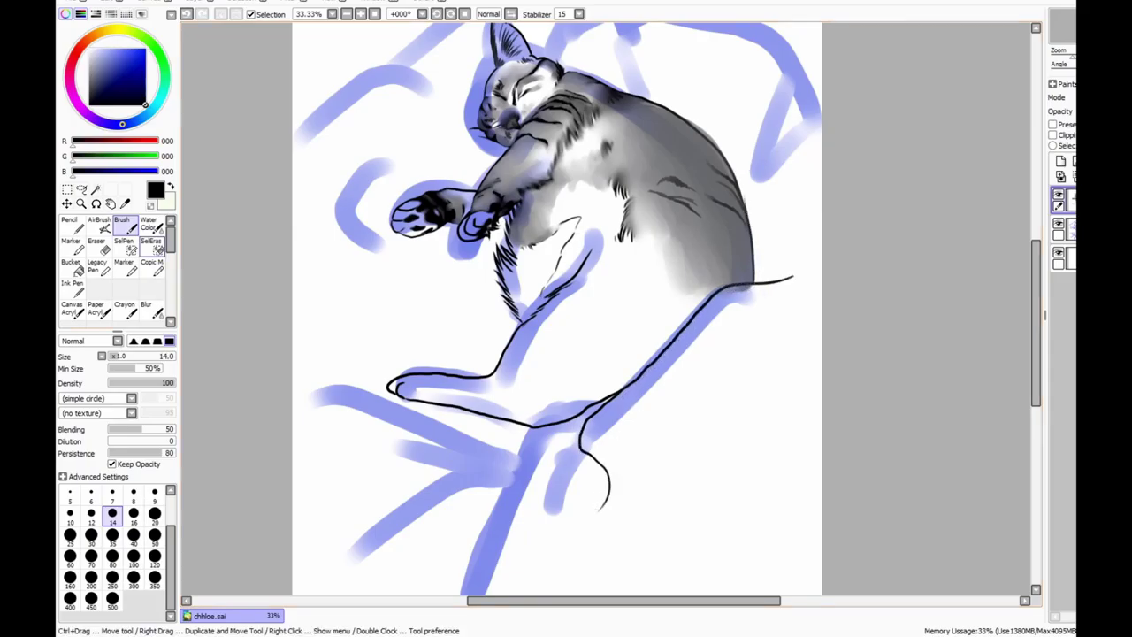
Ink the tail's curved upper edge and erase the overlapping lines where it meets the thigh
key("e")
mouse_move(559, 438)
left_mouse_down()
mouse_move(573, 414)
mouse_move(530, 425)
mouse_move(490, 516)
left_mouse_up()
key("b")
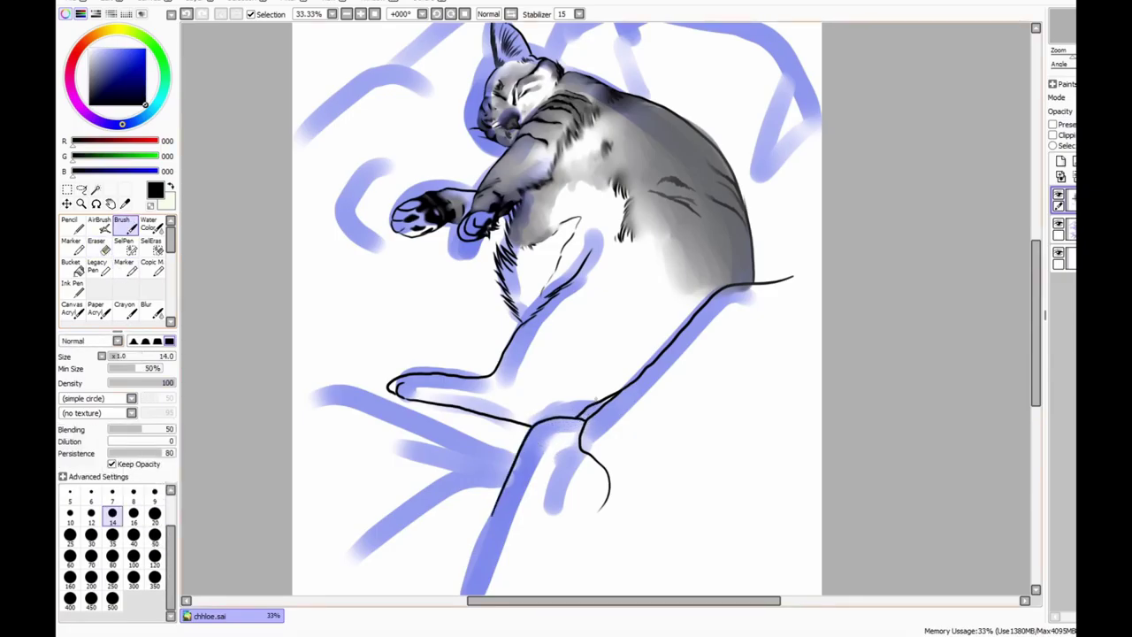
key("e")
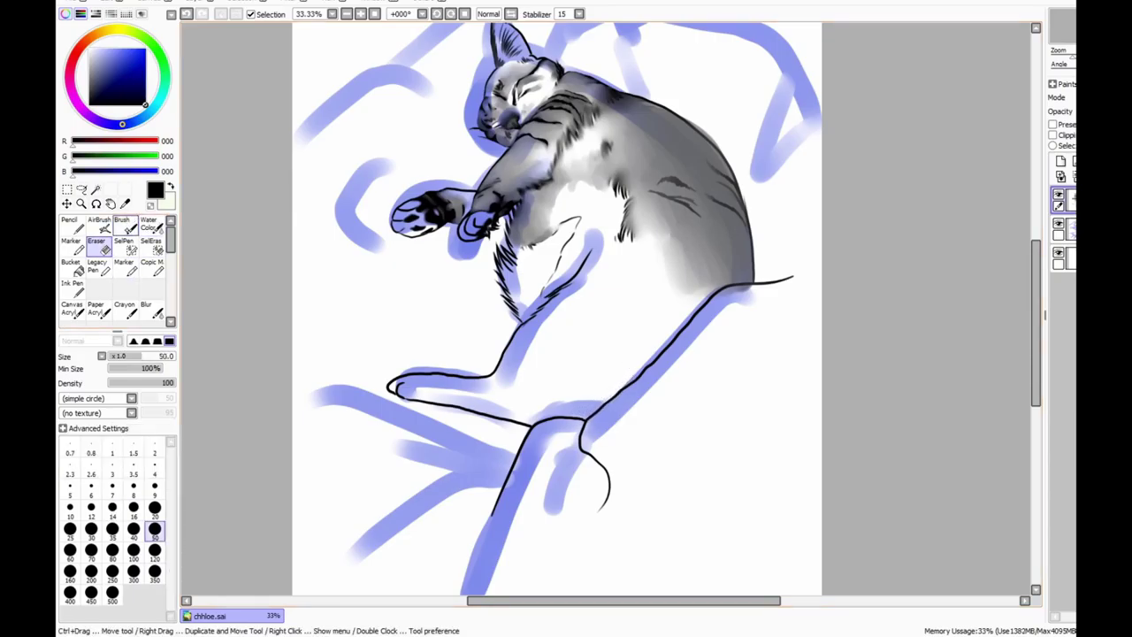
Ink the toe details and the dark furry patch along the sole of the hind foot
left_click(122, 225)
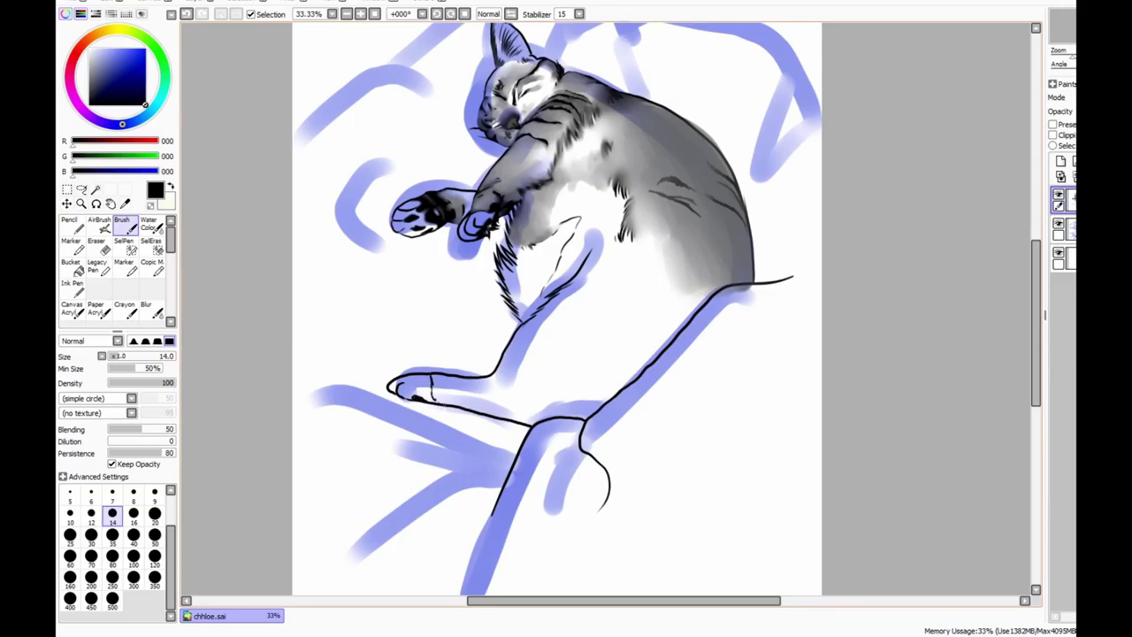
left_click_drag(462, 407, 511, 423)
Ink the fold lines radiating from the tail beneath the hind foot, redrawing the first one
mouse_move(500, 448)
left_mouse_down()
mouse_move(434, 412)
mouse_move(300, 385)
left_mouse_up()
key("ctrl+z")
mouse_move(520, 453)
left_mouse_down()
mouse_move(418, 408)
mouse_move(302, 398)
left_mouse_up()
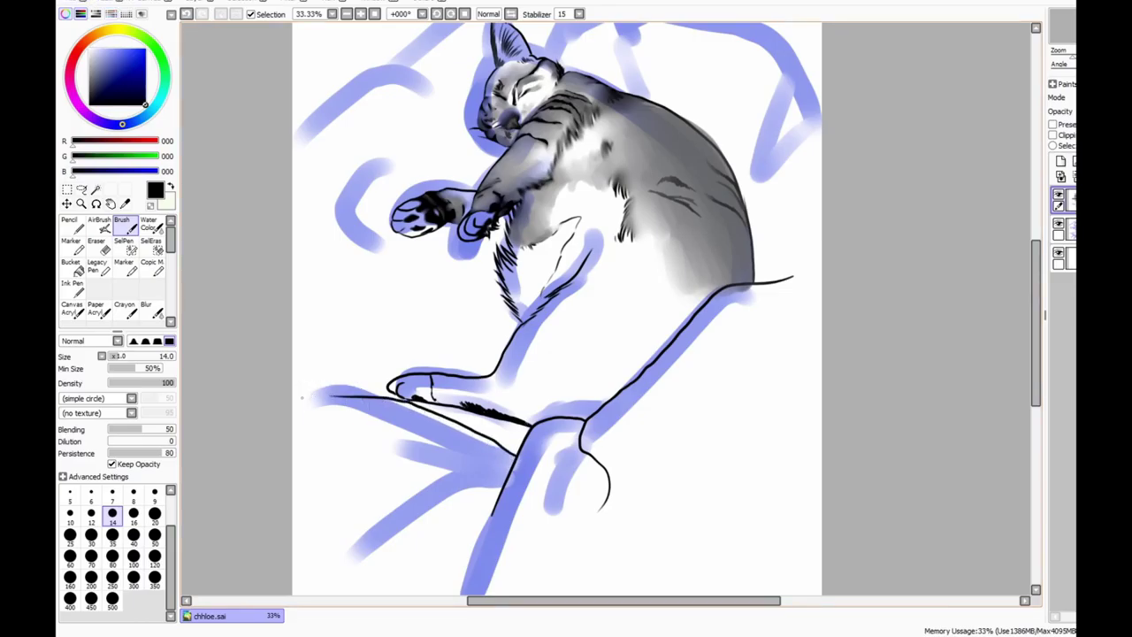
left_click_drag(494, 446, 533, 428)
mouse_move(371, 435)
left_mouse_down()
mouse_move(499, 469)
mouse_move(354, 546)
left_mouse_up()
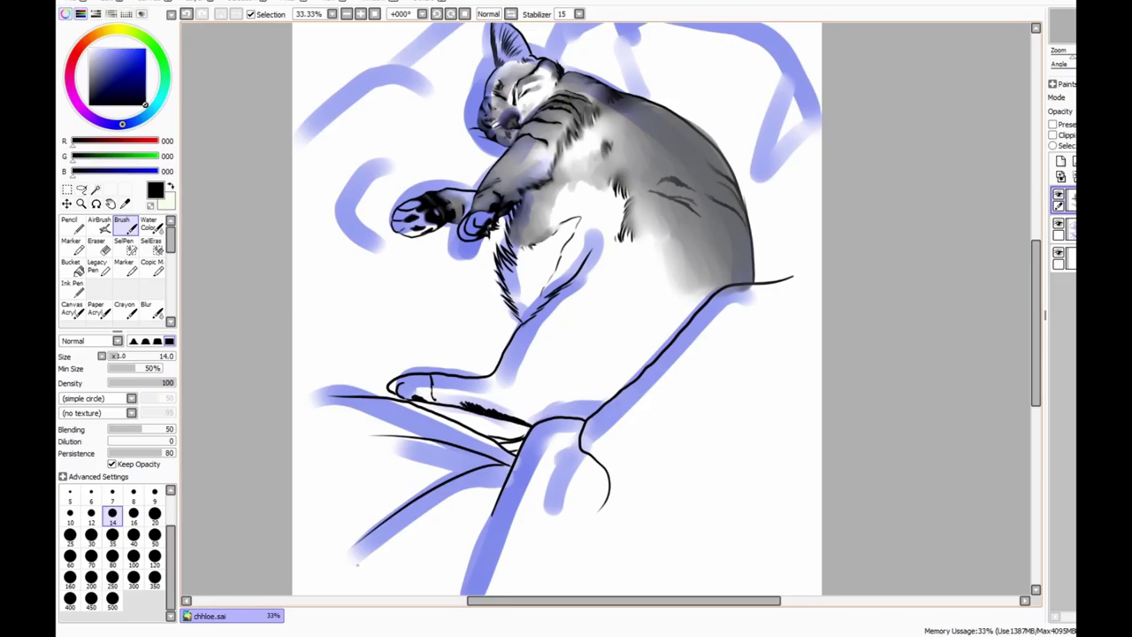
mouse_move(520, 458)
left_mouse_down()
mouse_move(610, 521)
mouse_move(709, 551)
left_mouse_up()
mouse_move(486, 378)
left_mouse_down()
mouse_move(440, 364)
mouse_move(425, 345)
mouse_move(506, 349)
left_mouse_up()
key("ctrl+z")
key("ctrl+z")
Ink the top and toe outline of a second hind foot above the first one
key("ctrl+plus")
key("ctrl+plus")
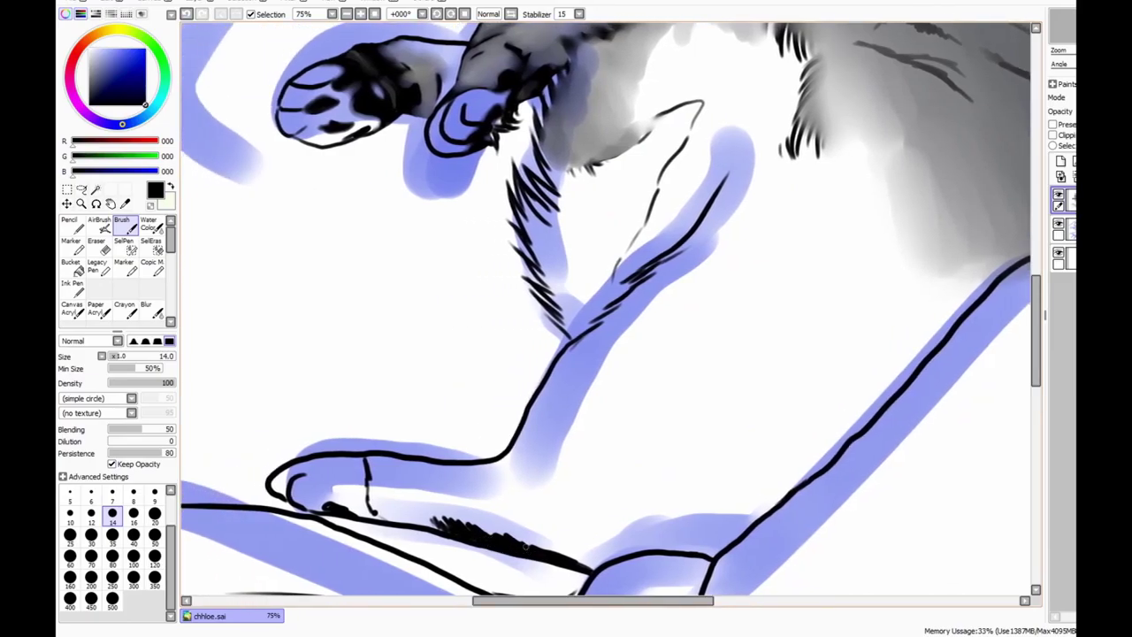
mouse_move(358, 426)
left_mouse_down()
mouse_move(381, 421)
mouse_move(347, 409)
mouse_move(364, 385)
mouse_move(535, 371)
mouse_move(557, 338)
left_mouse_up()
key("ctrl+z")
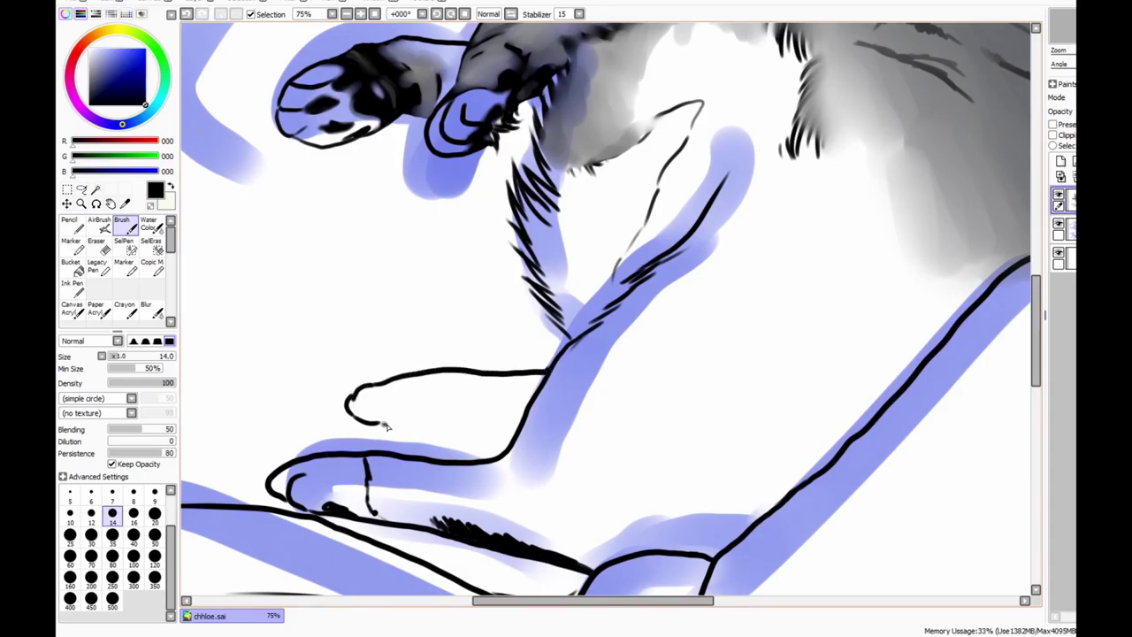
Complete the second hind foot's underside in black and fill in its toe pads and dark sole
key("x")
mouse_move(399, 426)
left_mouse_down()
mouse_move(518, 432)
mouse_move(452, 434)
mouse_move(408, 418)
mouse_move(517, 430)
left_mouse_up()
key("x")
mouse_move(375, 400)
left_mouse_down()
mouse_move(362, 409)
mouse_move(386, 400)
mouse_move(415, 413)
mouse_move(436, 369)
mouse_move(453, 400)
mouse_move(499, 428)
left_mouse_up()
mouse_move(422, 421)
left_mouse_down()
mouse_move(458, 412)
mouse_move(452, 422)
mouse_move(495, 424)
left_mouse_up()
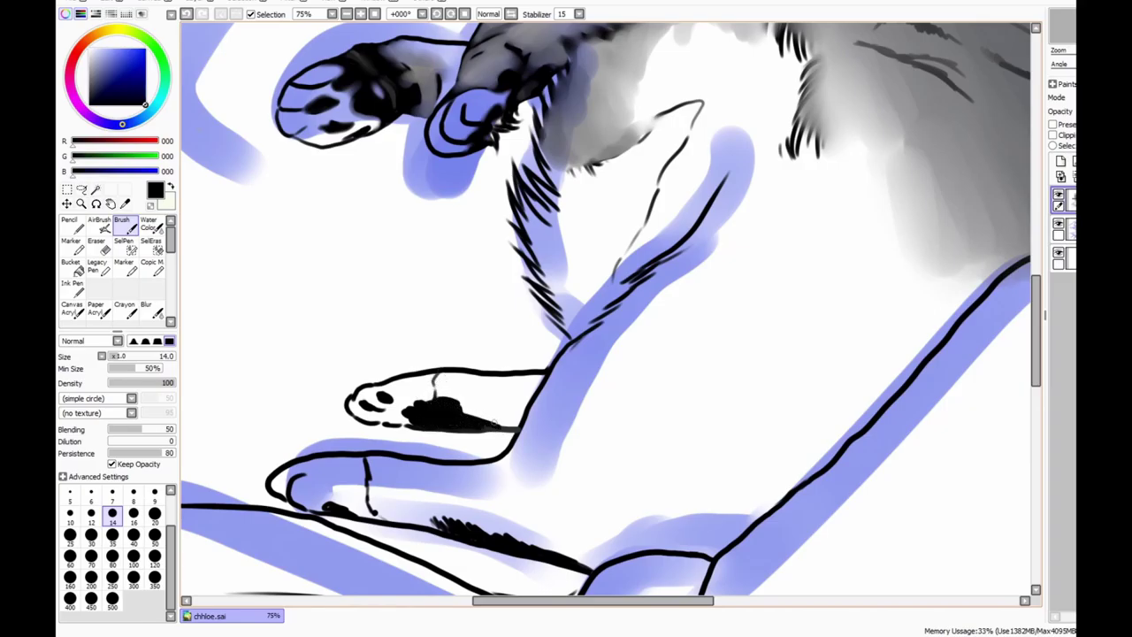
Add further brush strokes to the ankle, toes and sole of the second hind foot
mouse_move(438, 382)
left_mouse_down()
mouse_move(470, 416)
mouse_move(519, 413)
mouse_move(483, 426)
mouse_move(483, 411)
mouse_move(514, 426)
mouse_move(450, 380)
mouse_move(467, 410)
left_mouse_up()
mouse_move(357, 419)
left_mouse_down()
mouse_move(385, 436)
mouse_move(412, 417)
left_mouse_up()
left_click_drag(492, 437, 404, 427)
mouse_move(358, 387)
left_mouse_down()
mouse_move(283, 365)
mouse_move(363, 433)
mouse_move(452, 456)
left_mouse_up()
mouse_move(284, 372)
left_mouse_down()
mouse_move(364, 372)
mouse_move(289, 361)
mouse_move(294, 382)
mouse_move(324, 367)
mouse_move(347, 389)
mouse_move(315, 393)
mouse_move(338, 407)
left_mouse_up()
left_click_drag(383, 438, 437, 439)
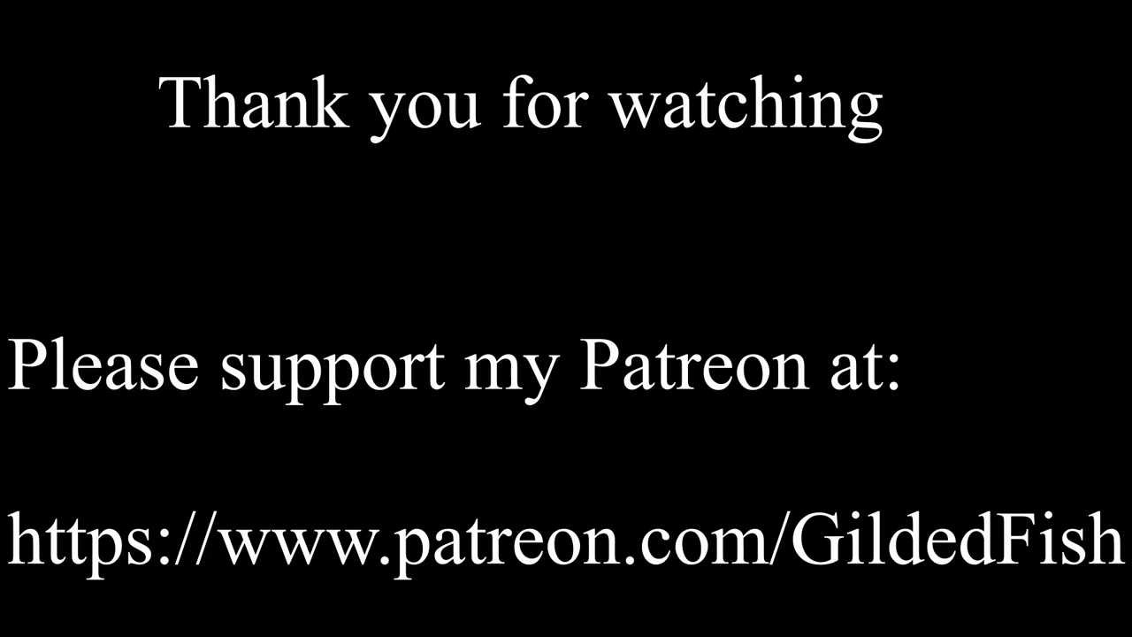